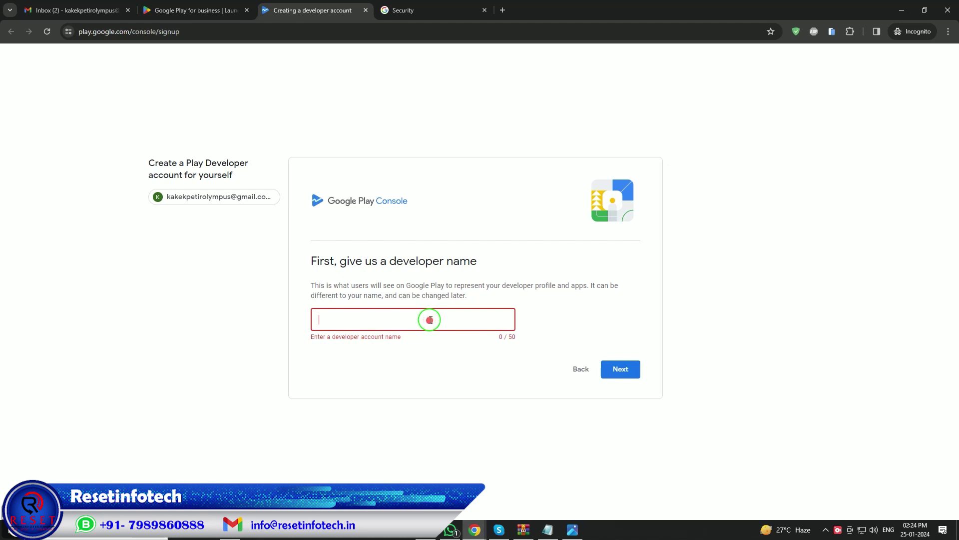
- Paste the developer name copied from the notes into the signup form and continue to the payments profile stage
key("alt+Tab")
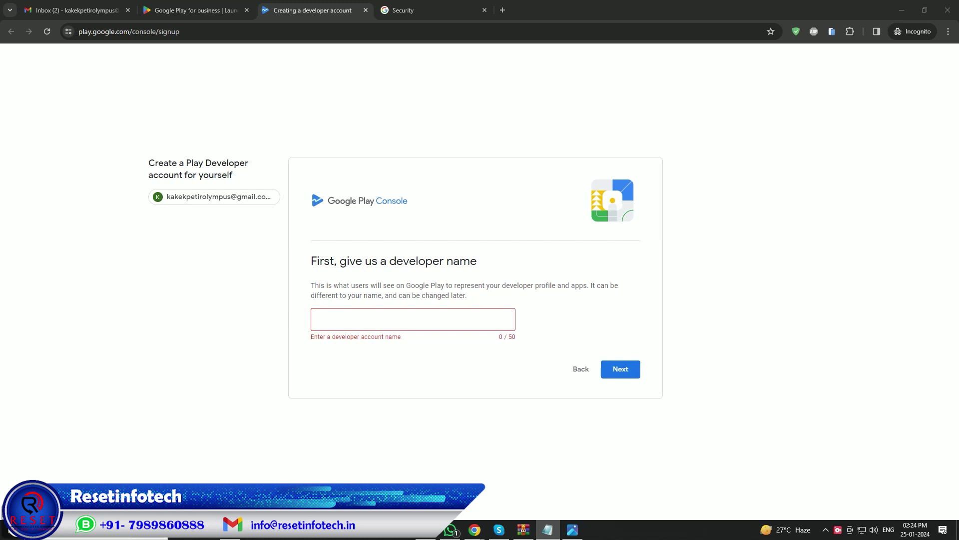
left_click(478, 321)
type("Kakek Petir Olympus")
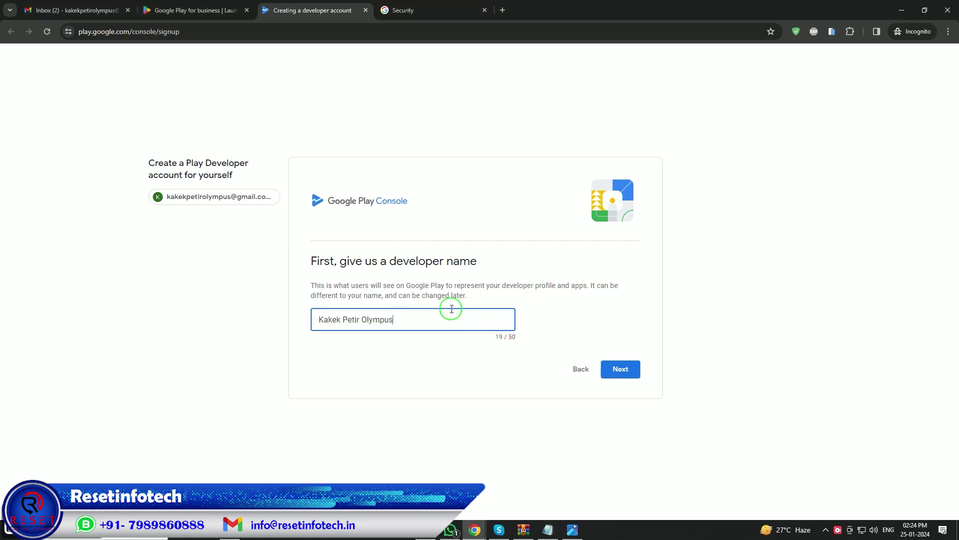
left_click(626, 368)
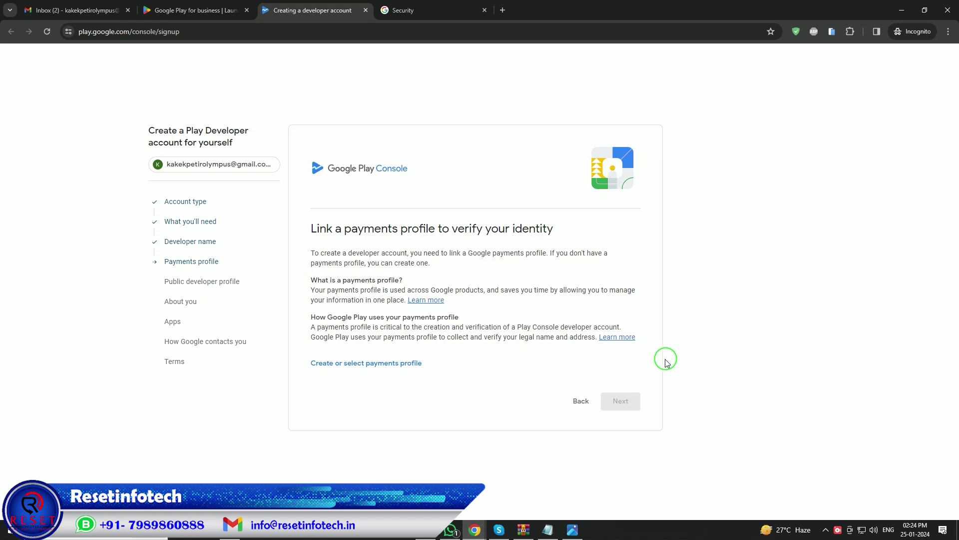
- Start creating a new payments profile and set its country to India
left_click(376, 363)
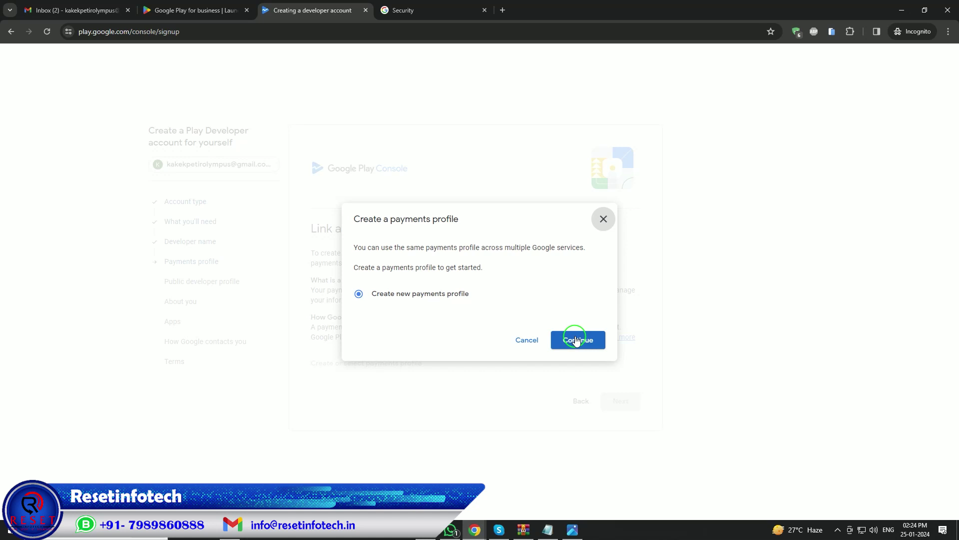
left_click(575, 339)
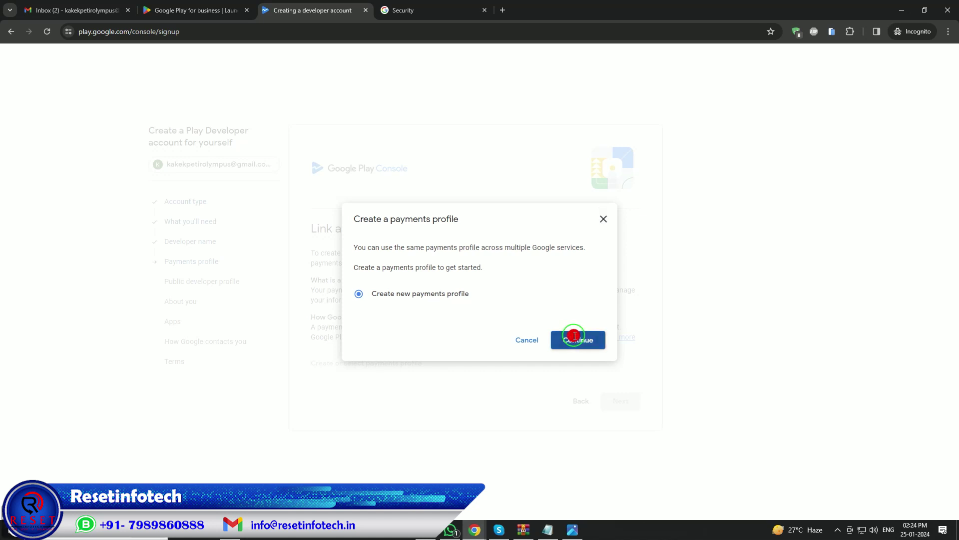
left_click(361, 123)
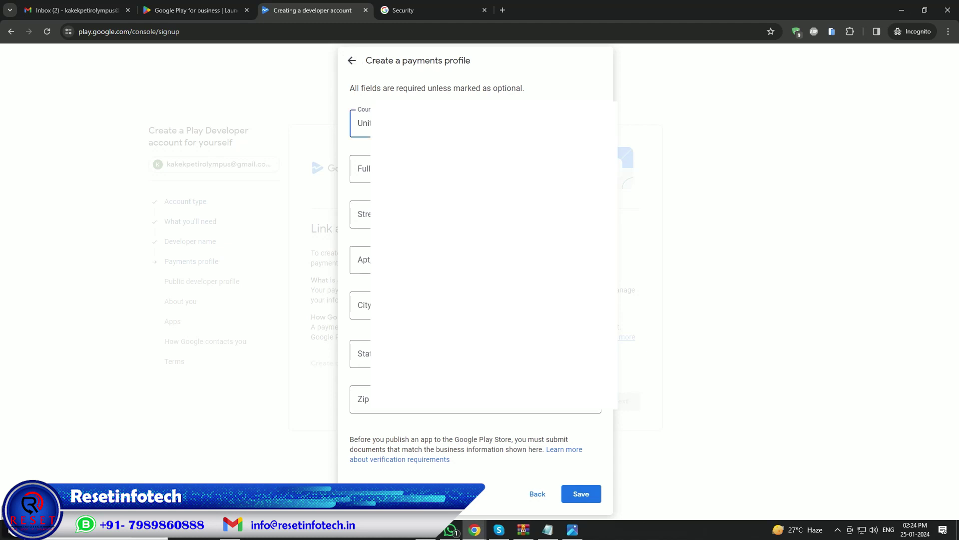
type("ind")
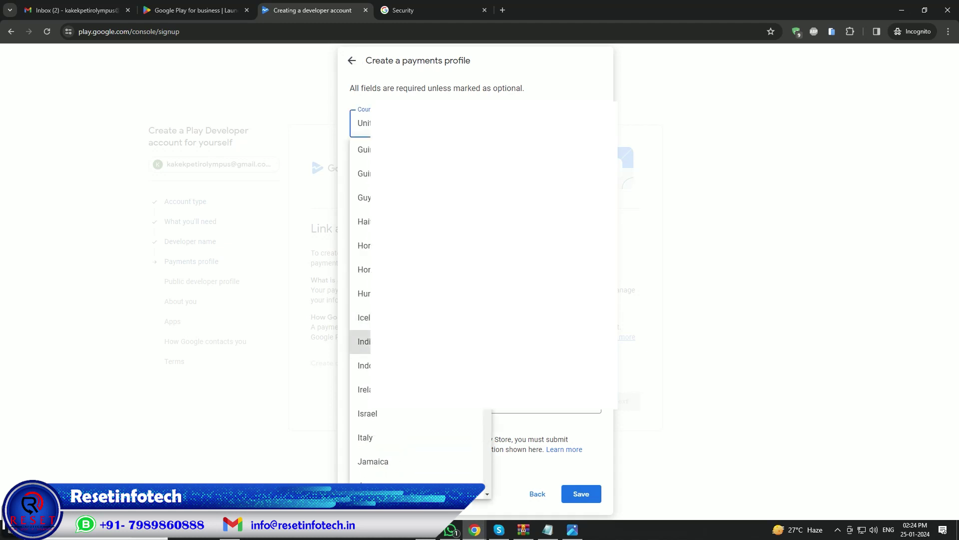
key("Return")
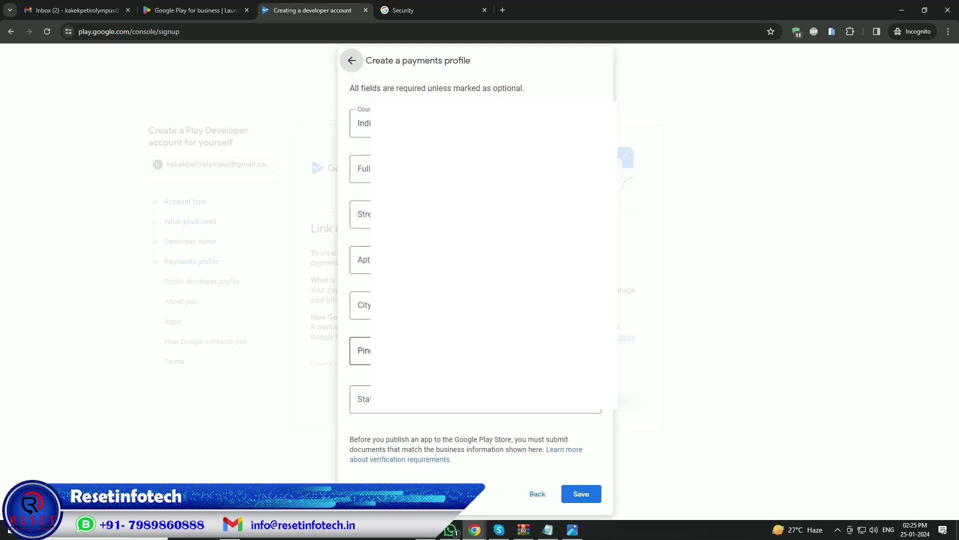
- Switch to the text notes and write down the personal address details needed for the payments profile
left_click(358, 169)
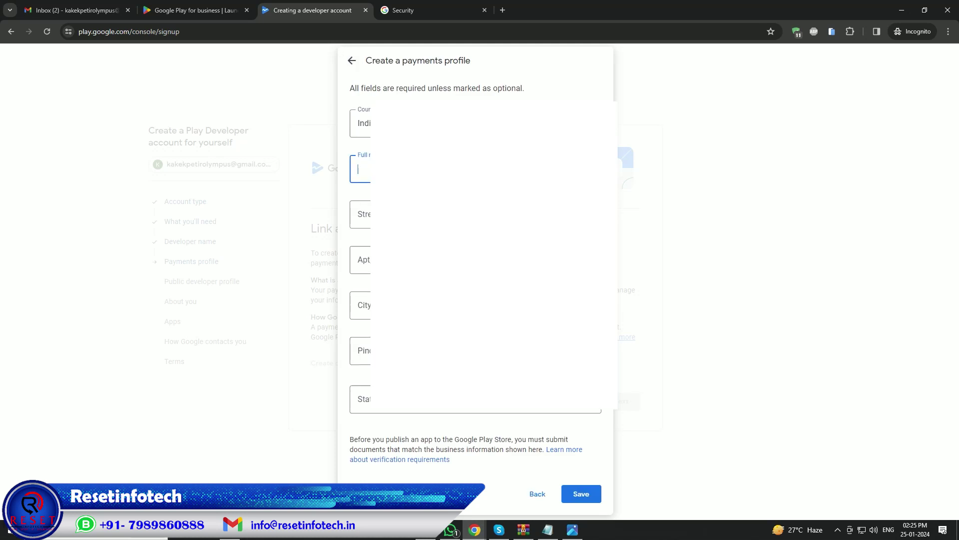
left_click(548, 530)
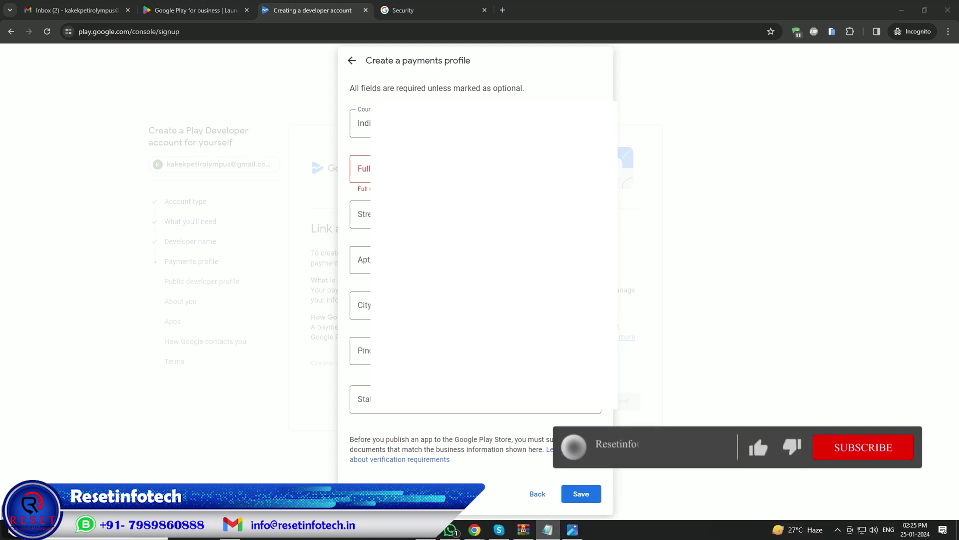
left_click_drag(0, 260, 0, 206)
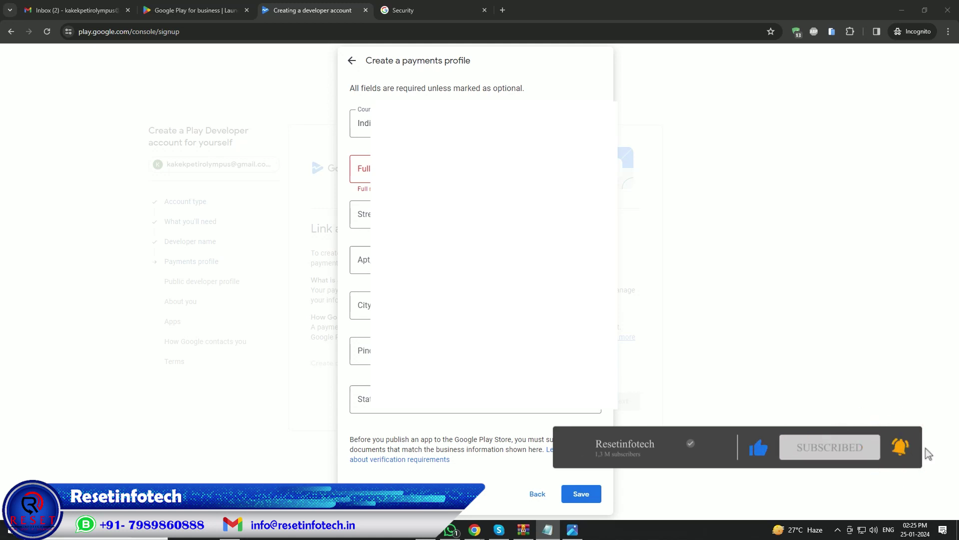
left_click(360, 169)
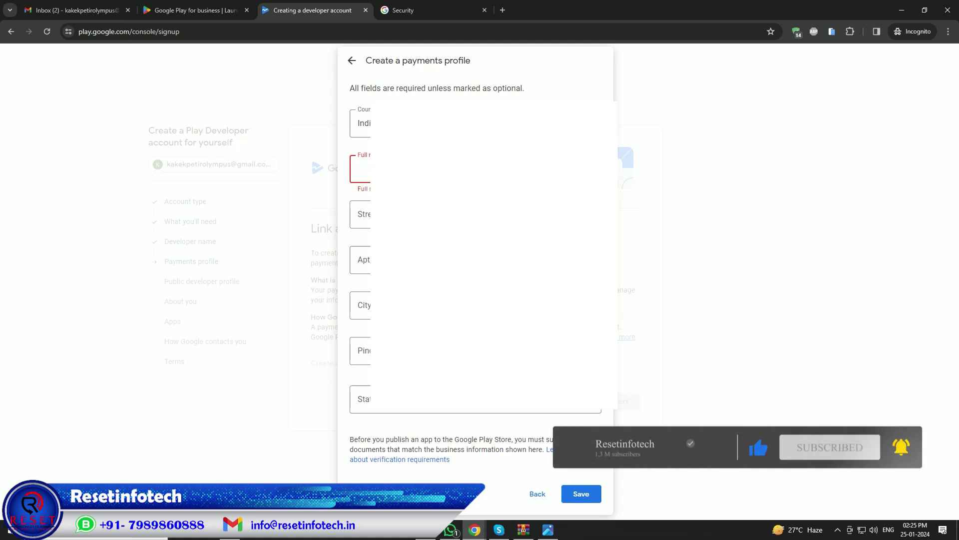
key("alt+Tab")
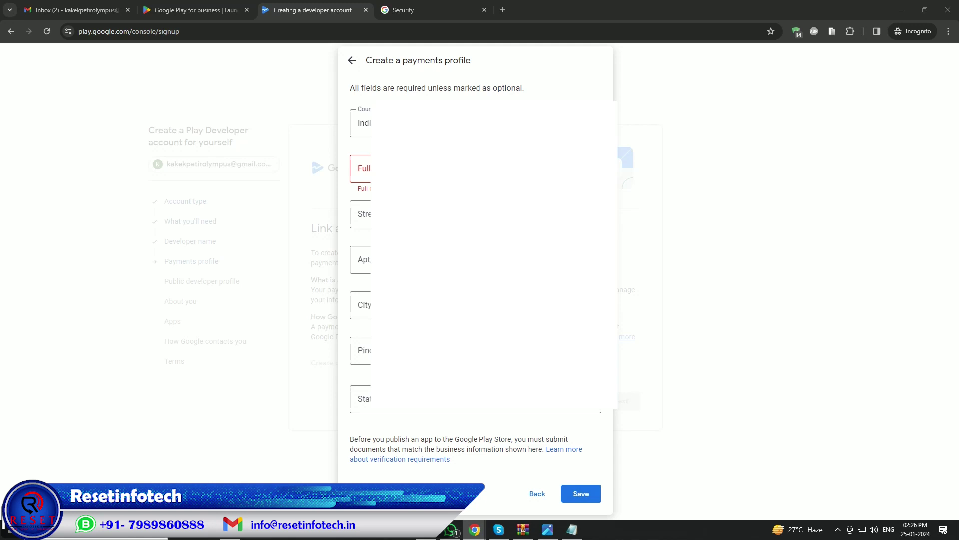
type("pur adss")
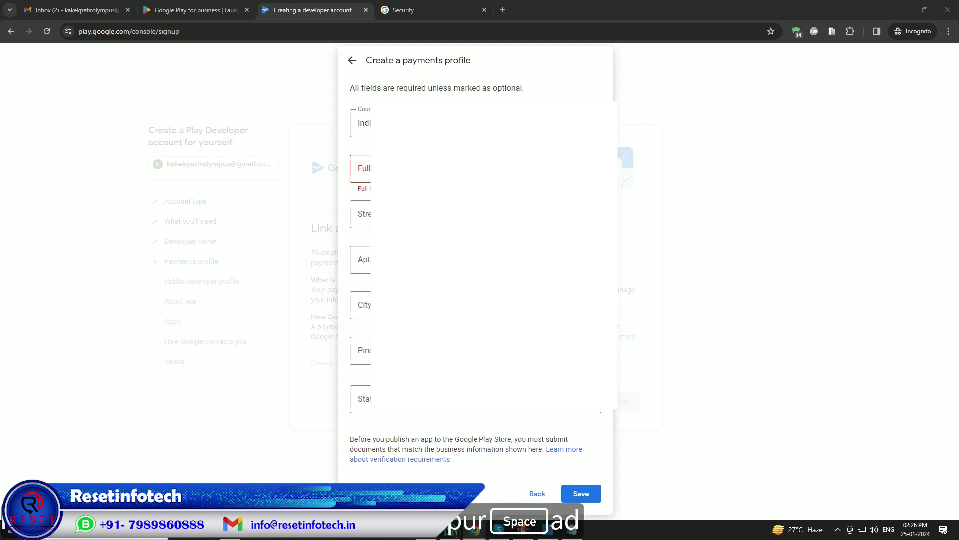
key("BackSpace")
key("BackSpace")
key("BackSpace")
key("BackSpace")
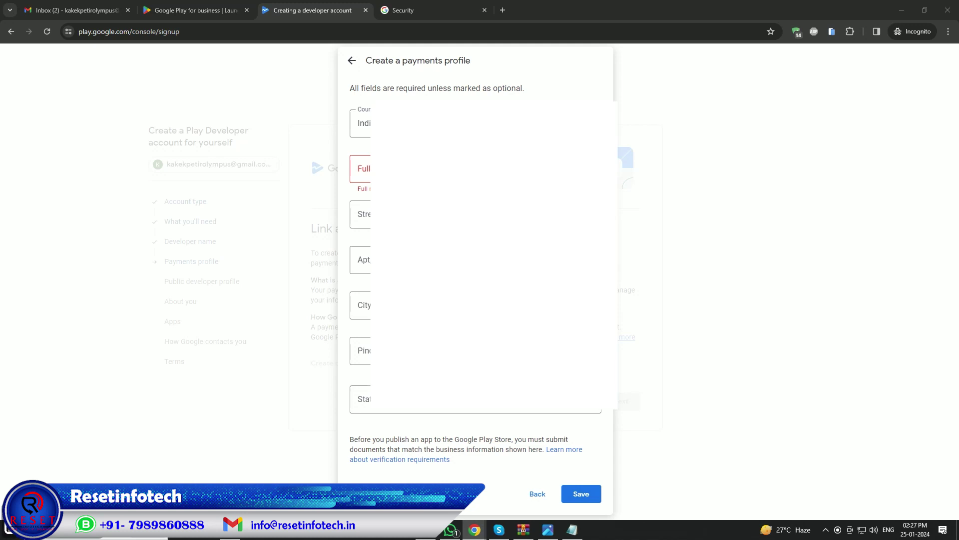
- Copy the full legal name and the street address from the notes into the payments profile form
key("alt+Tab")
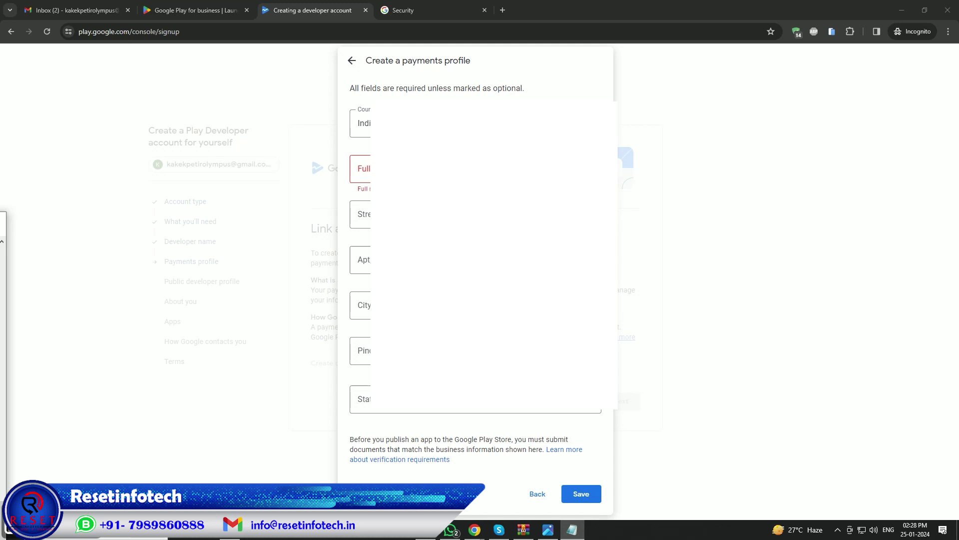
left_click(363, 168)
key("ctrl+v")
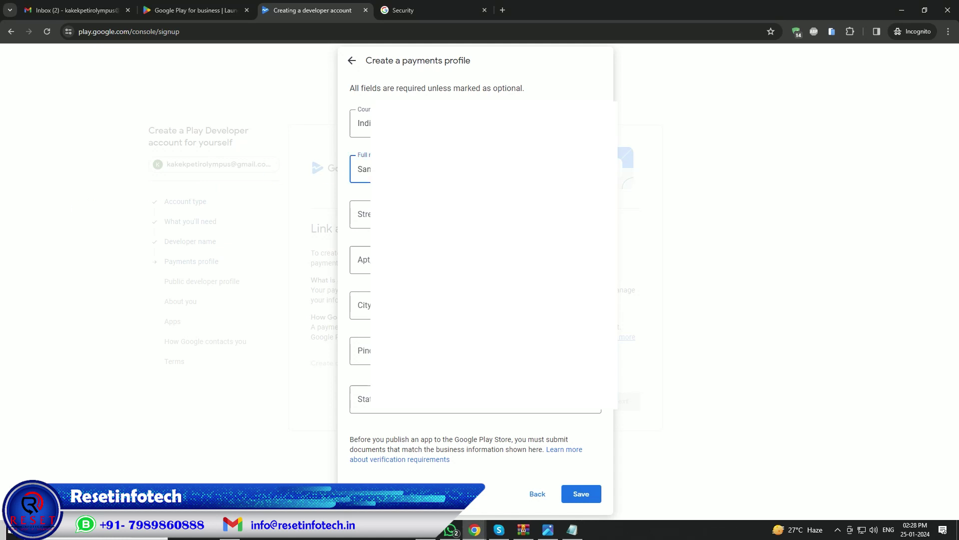
key("alt+Tab")
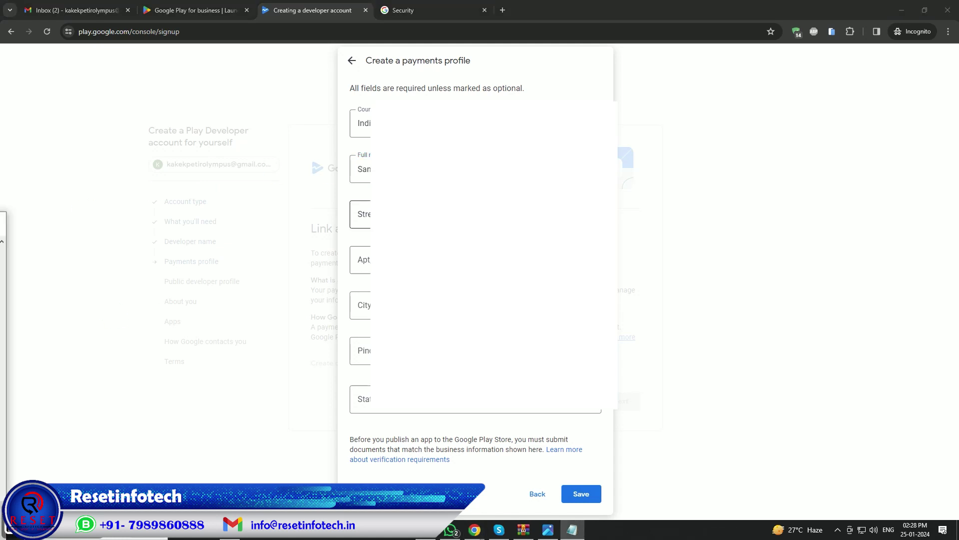
left_click(364, 214)
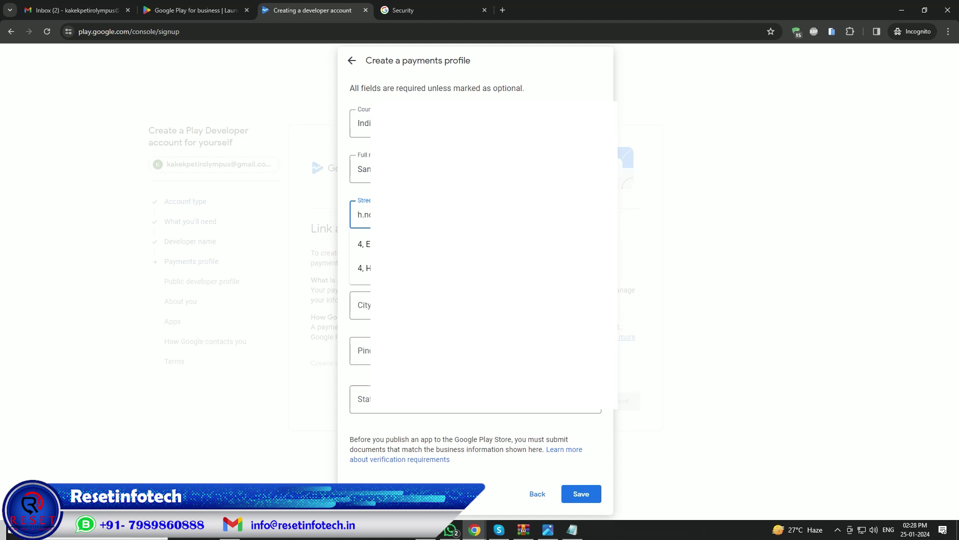
- Fill in the apartment line from the notes and enter the city of the payments profile address
key("alt+Tab")
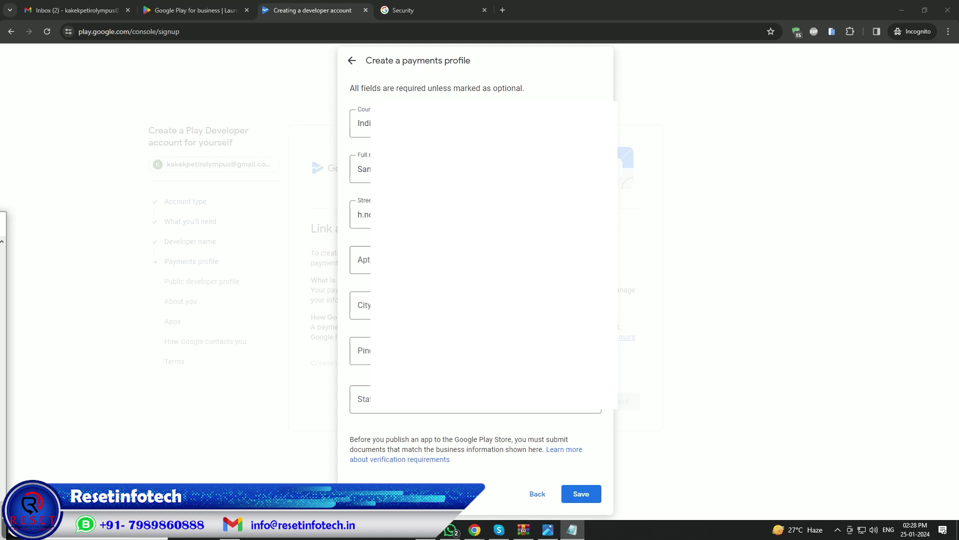
left_click(361, 260)
left_click(475, 260)
left_click(358, 305)
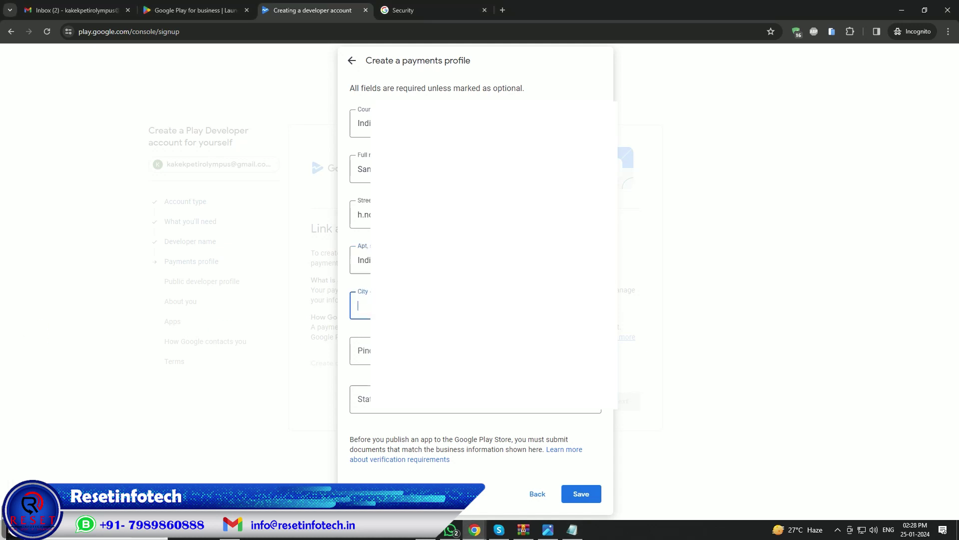
key("alt+Tab")
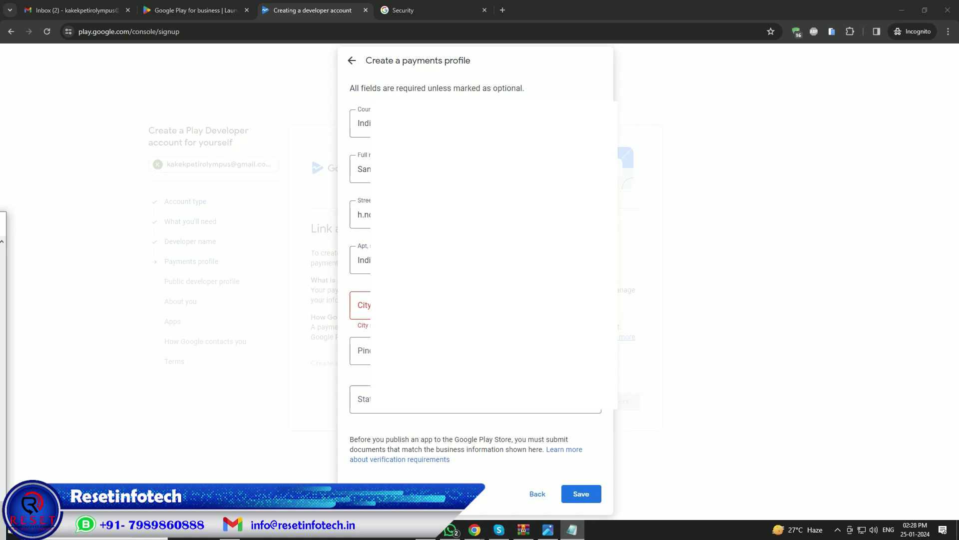
key("alt+Tab")
type("Hyd")
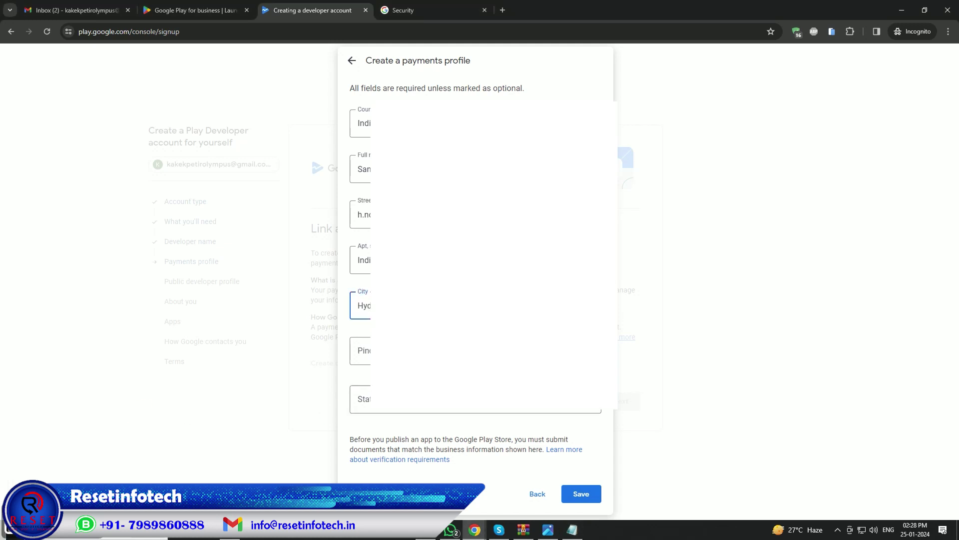
- Enter the pincode from the notes and select the state to complete the payments profile address
key("alt+Tab")
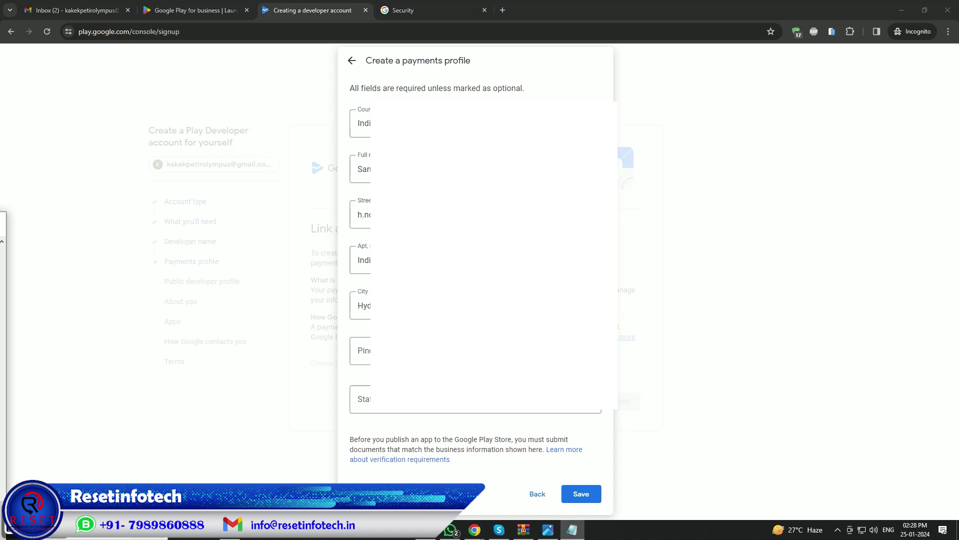
left_click(360, 350)
key("ctrl+v")
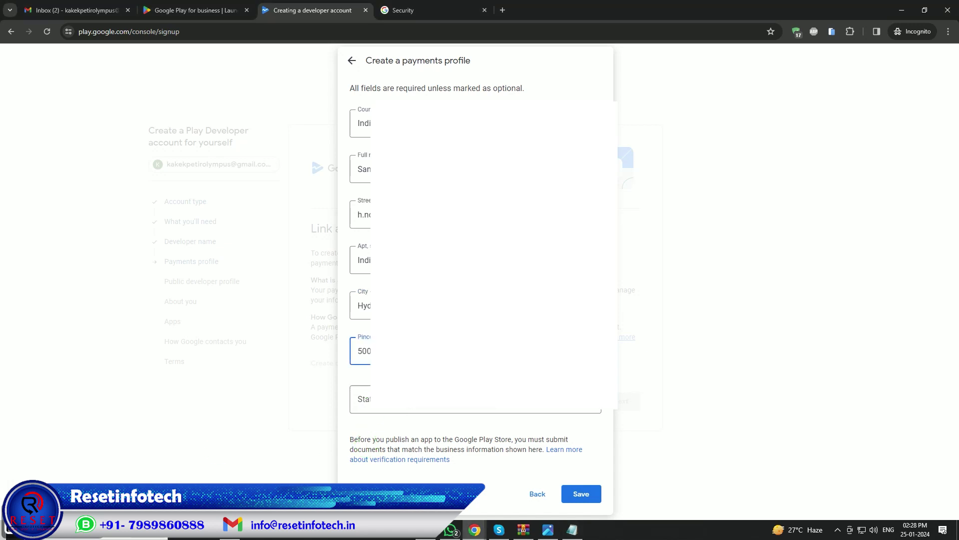
left_click(475, 399)
scroll(423, 315, "down", 10)
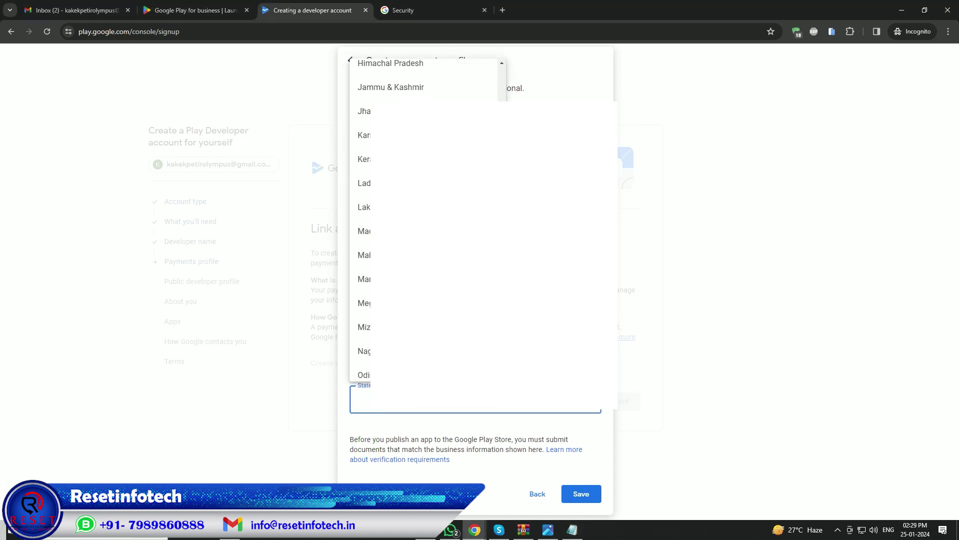
key("Up")
key("Up")
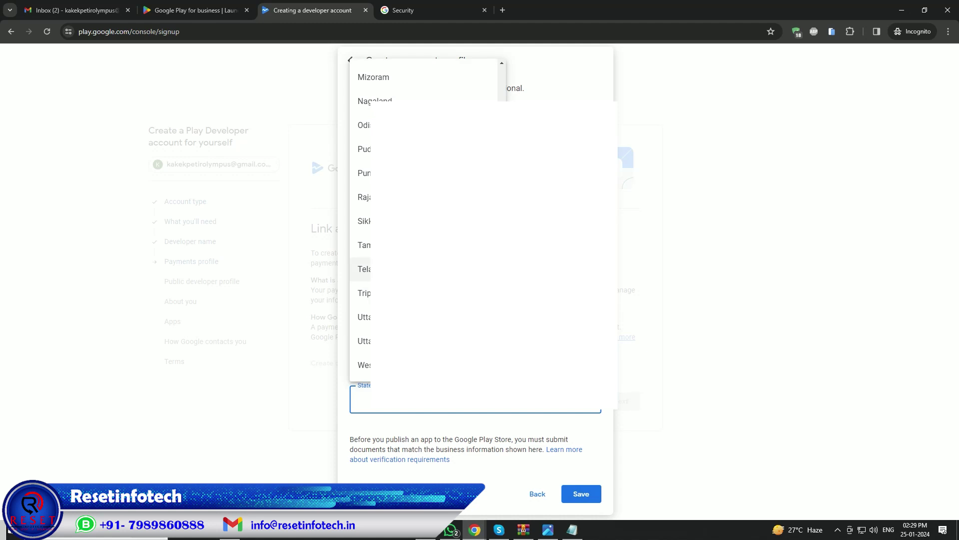
key("Return")
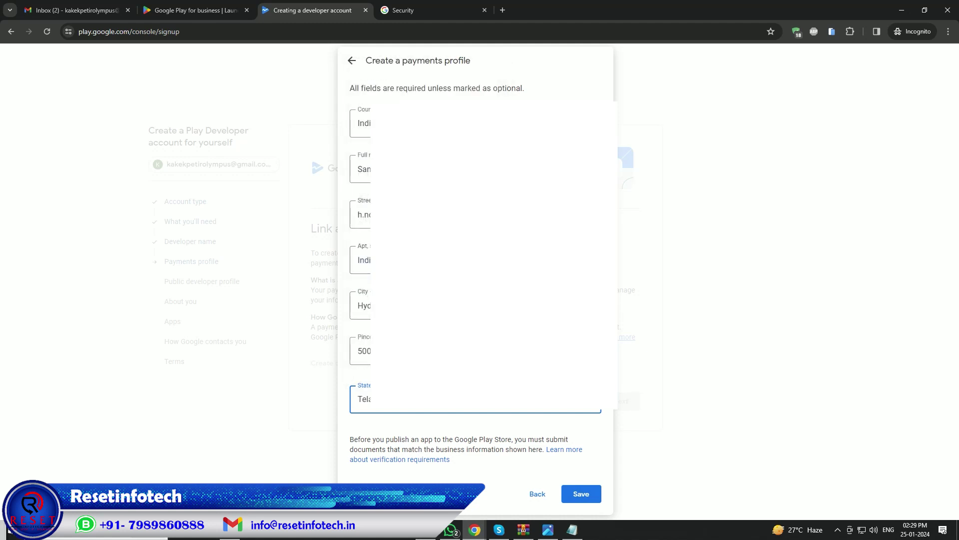
- Save the payments profile and continue with it linked to the public developer profile stage
key("alt+Tab")
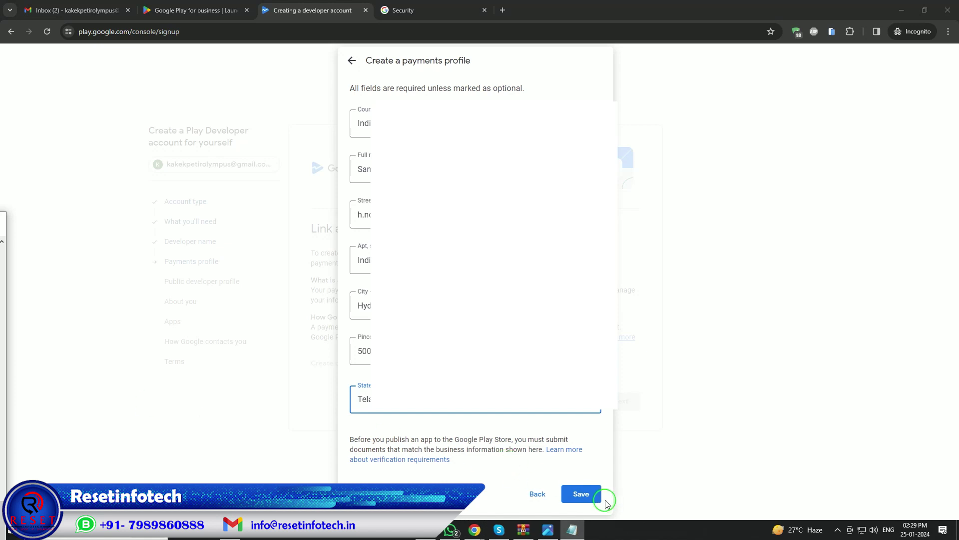
left_click(574, 493)
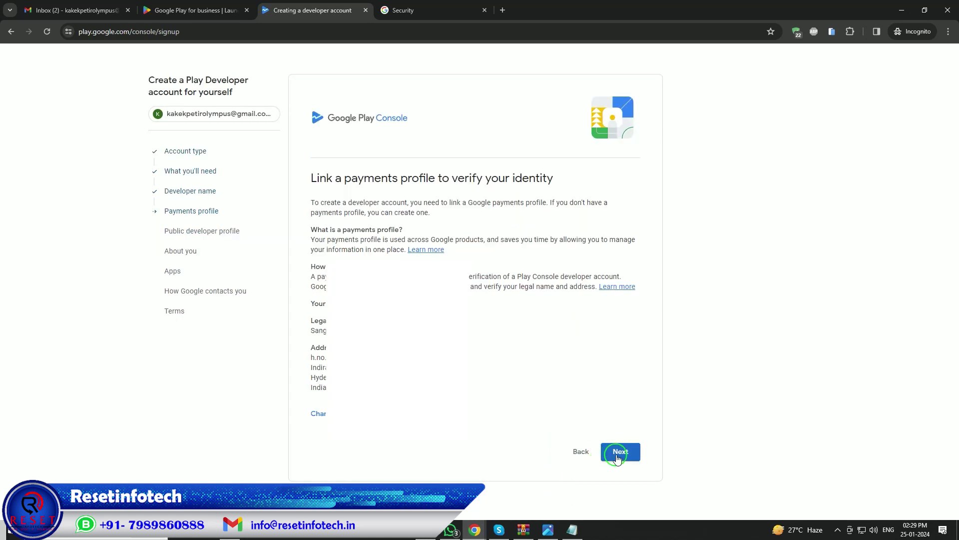
left_click(620, 452)
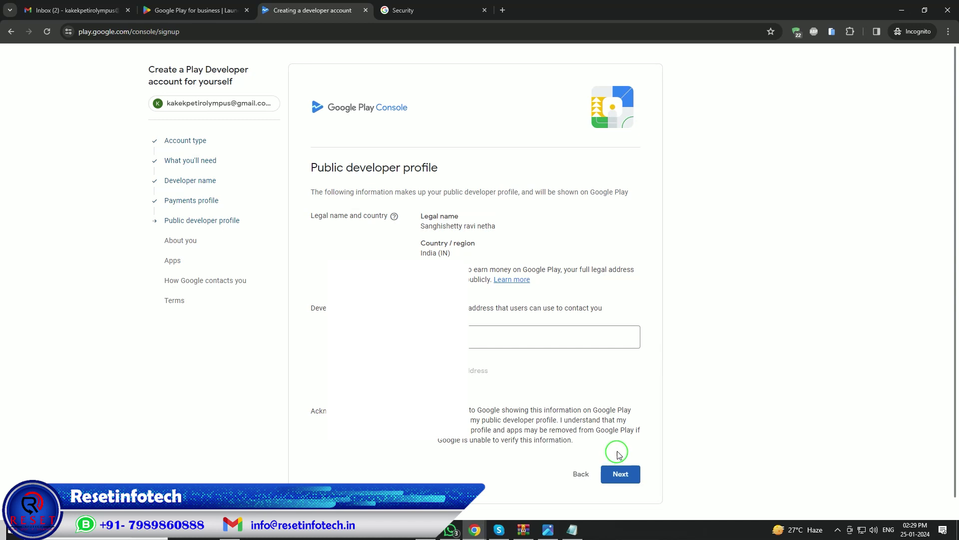
- Switch to the Gmail inbox and copy the signed-in account's e-mail address from the account details
left_click(71, 10)
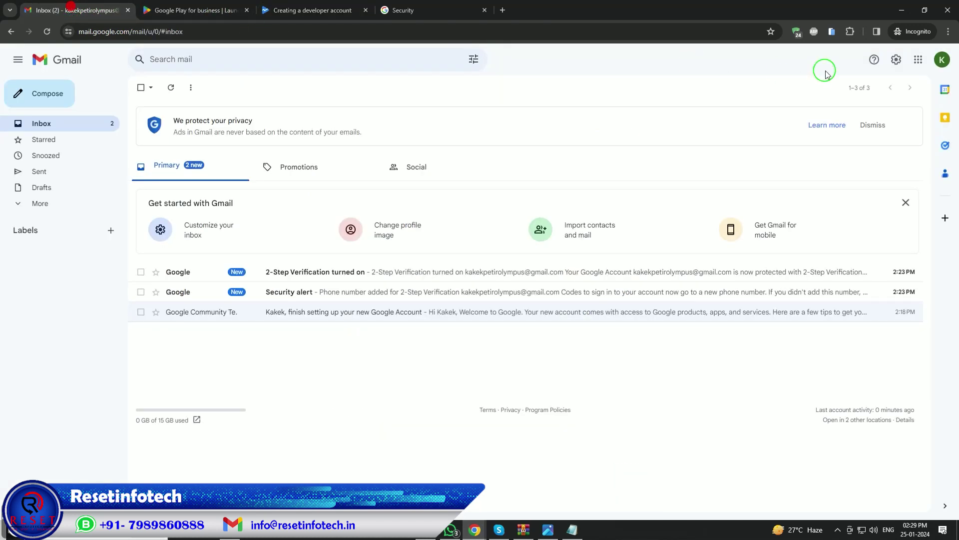
left_click(942, 60)
left_click_drag(795, 90, 900, 94)
right_click(899, 91)
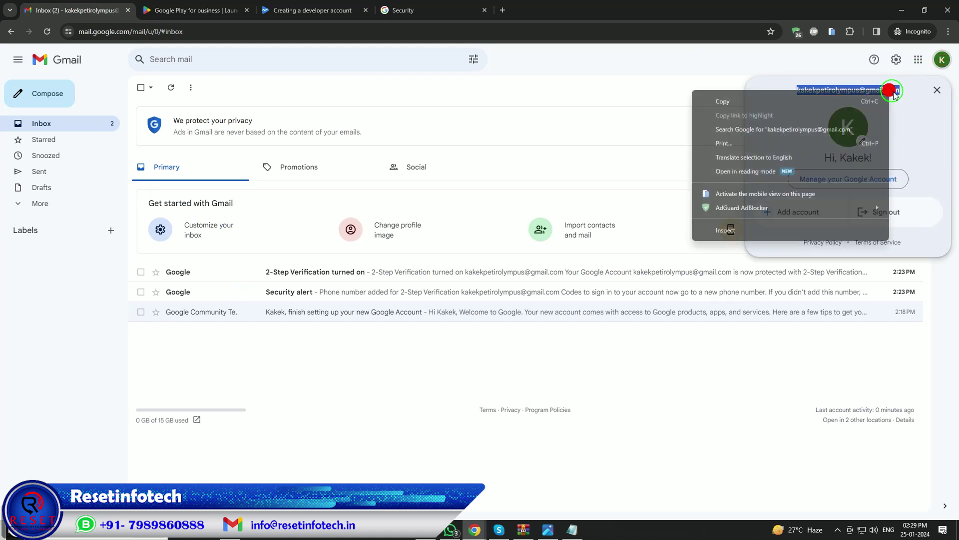
left_click(831, 97)
- Return to the Play Console signup and paste the copied e-mail as the developer email address
left_click(283, 10)
left_click(430, 337)
right_click(433, 337)
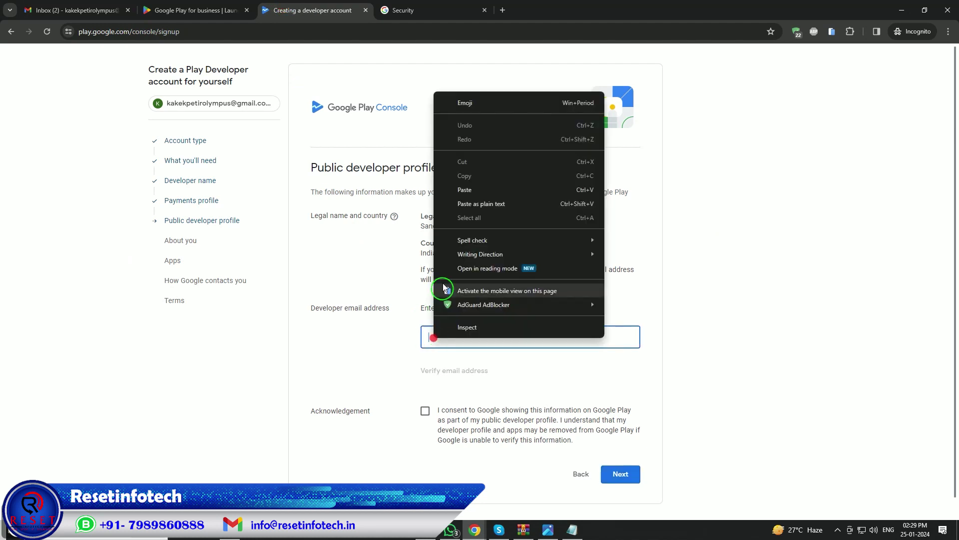
left_click(456, 189)
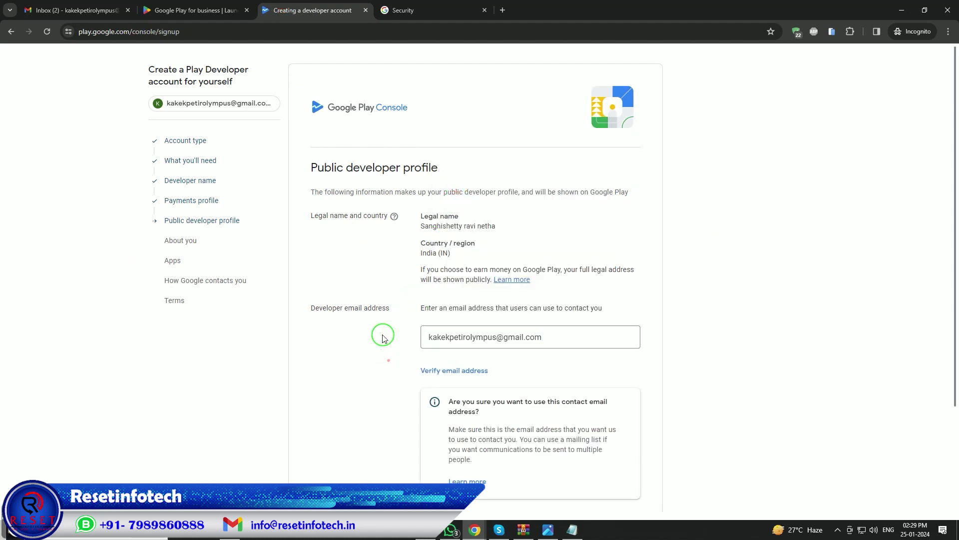
- Verify the developer email address, consent to showing the public developer profile information, and continue to the About you stage
scroll(382, 332, "down", 3)
left_click(440, 241)
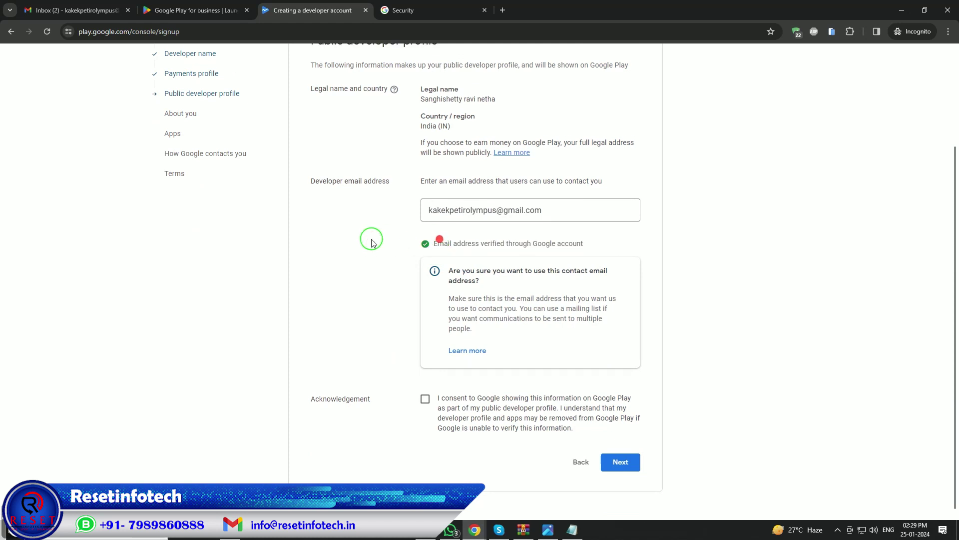
left_click(426, 399)
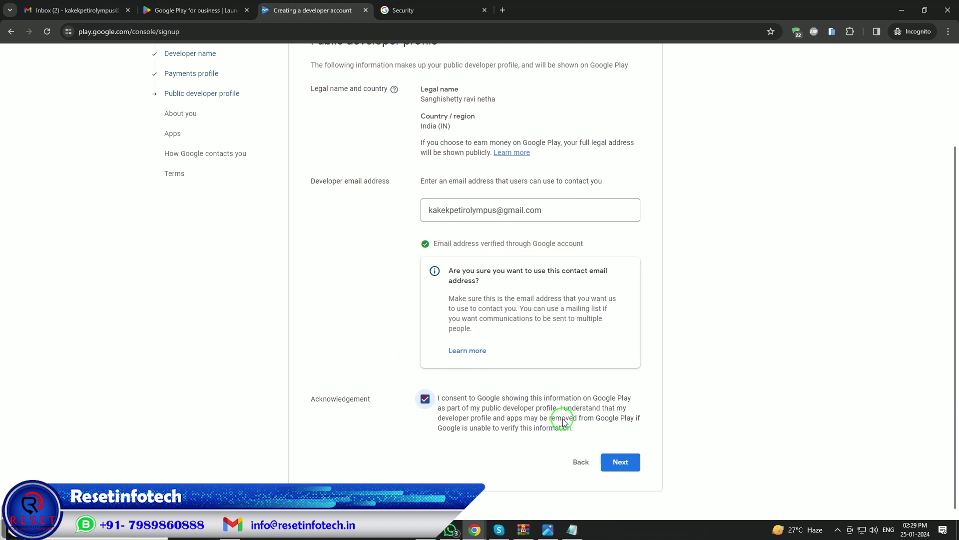
left_click(628, 463)
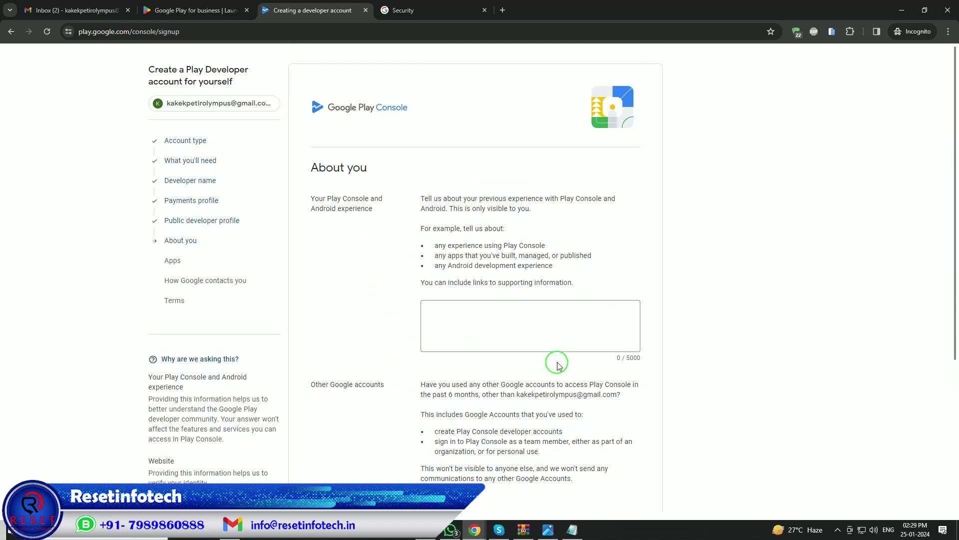
- Copy the example phrase "any Android development experience" and paste it as the Play Console and Android experience answer
left_click_drag(434, 245, 548, 246)
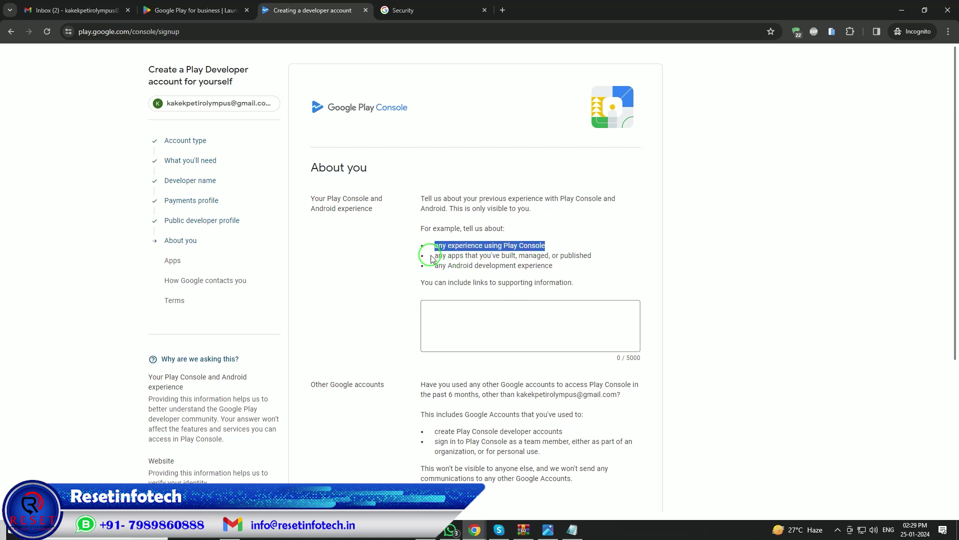
mouse_move(434, 255)
left_mouse_down()
mouse_move(583, 255)
mouse_move(435, 265)
left_mouse_up()
left_click(550, 268)
right_click(436, 265)
left_click(460, 279)
left_click(448, 306)
right_click(449, 308)
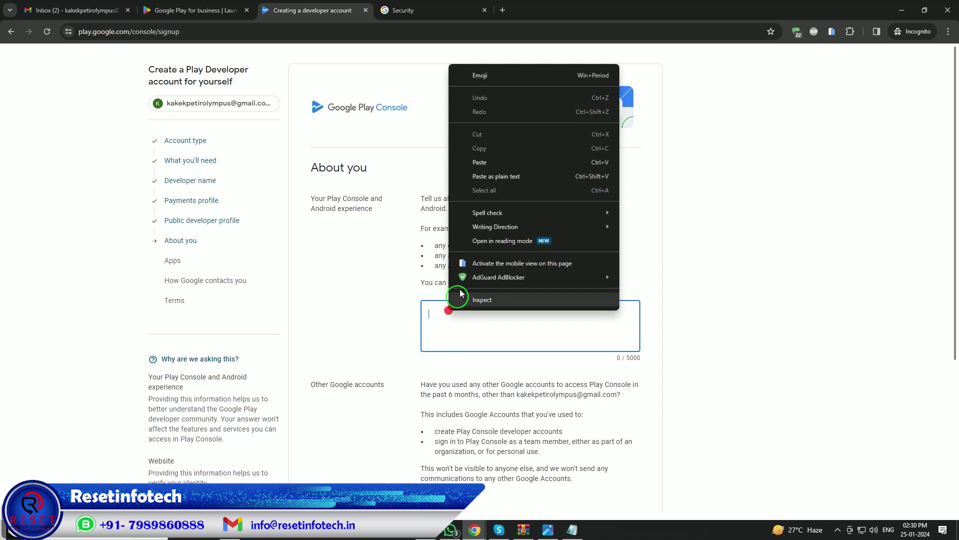
left_click(481, 163)
- Answer No for other Google accounts used, declare having no website, and continue to the Apps stage
scroll(480, 160, "down", 4)
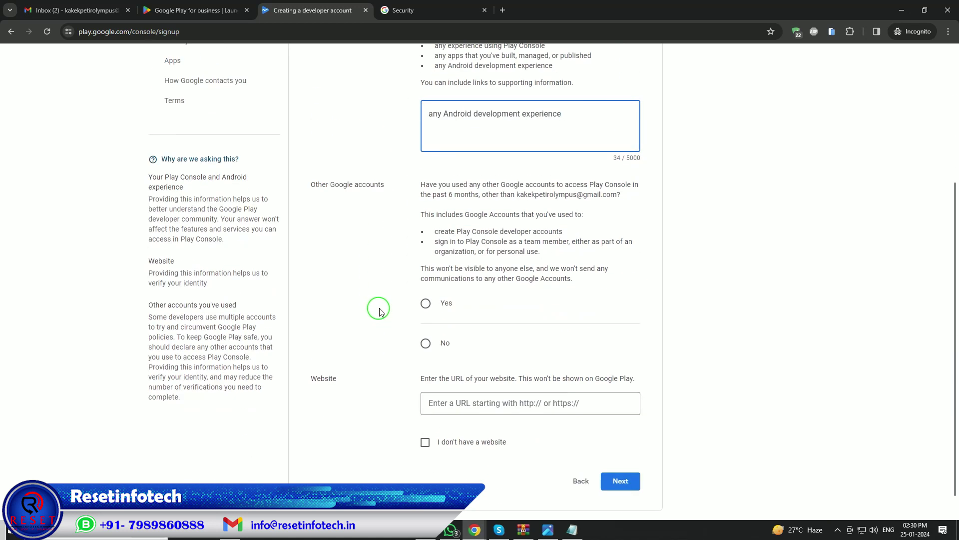
left_click(425, 343)
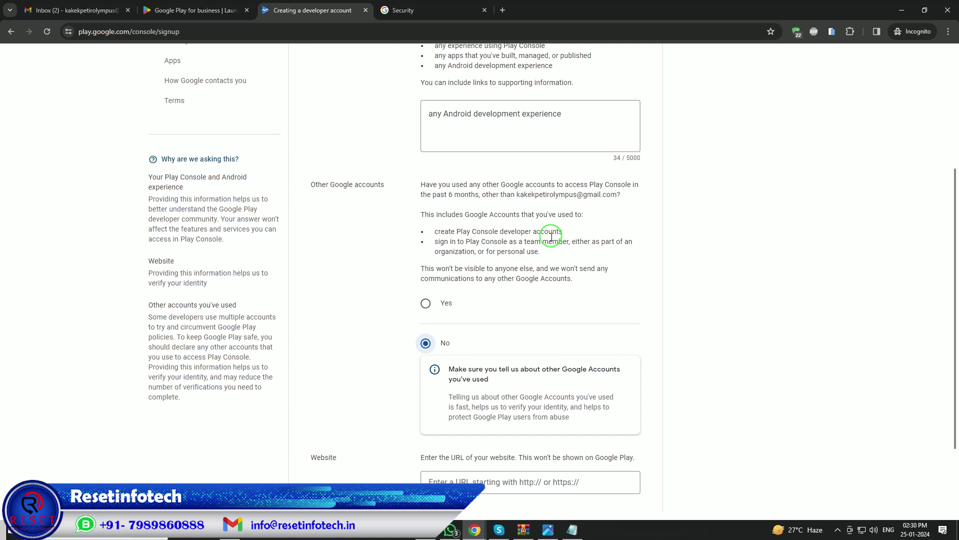
scroll(531, 302, "down", 2)
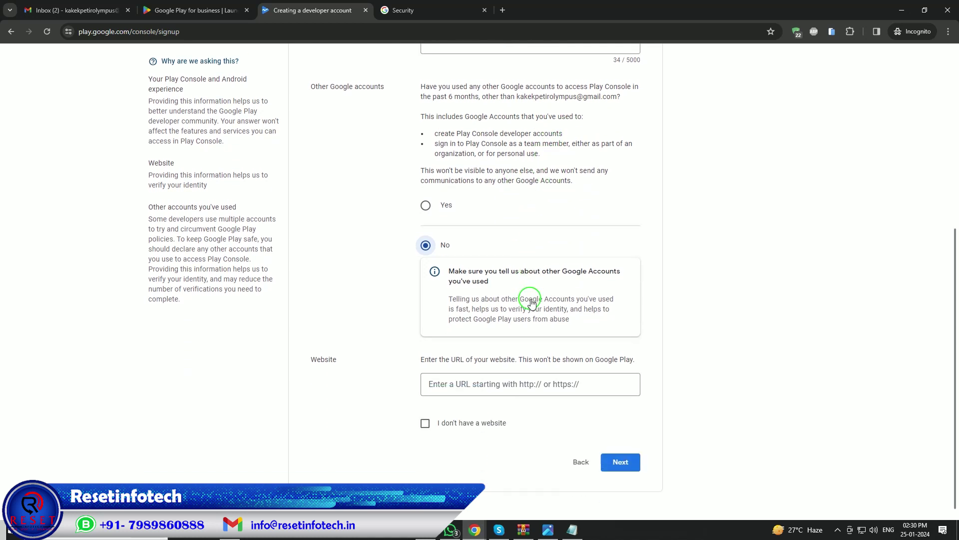
left_click(425, 423)
scroll(538, 450, "down", 1)
left_click(620, 462)
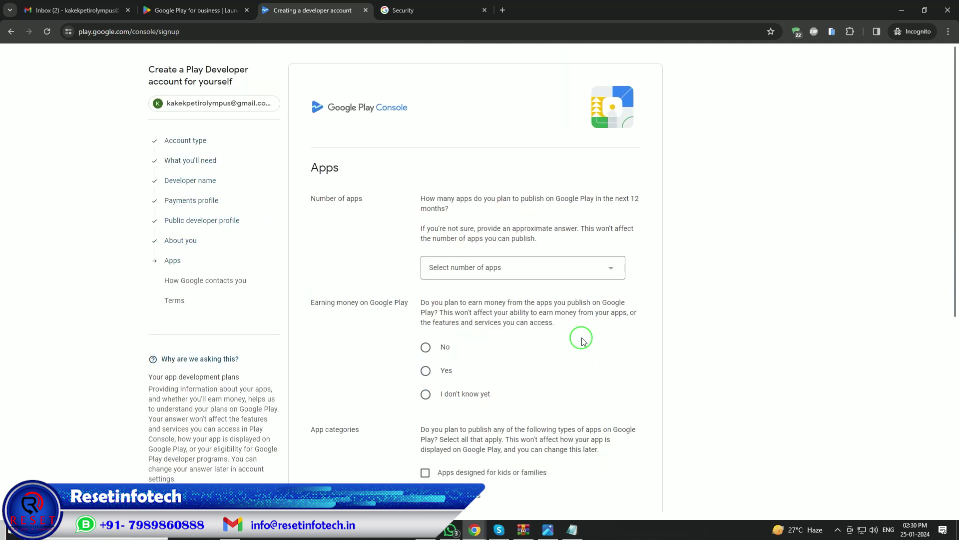
- Answer the Apps questions with More than 10 apps, I don't know yet for earnings and None of the above for categories, and continue
left_click(541, 271)
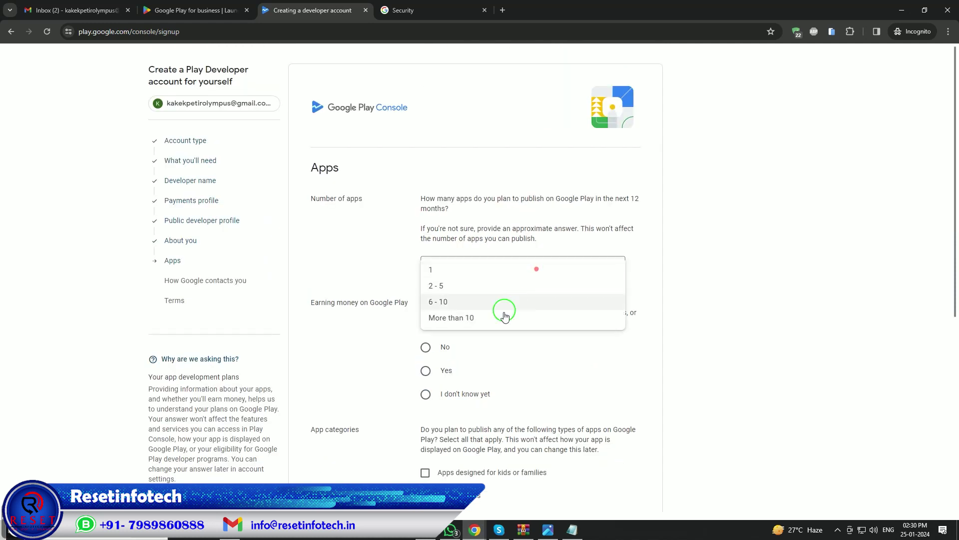
left_click(496, 322)
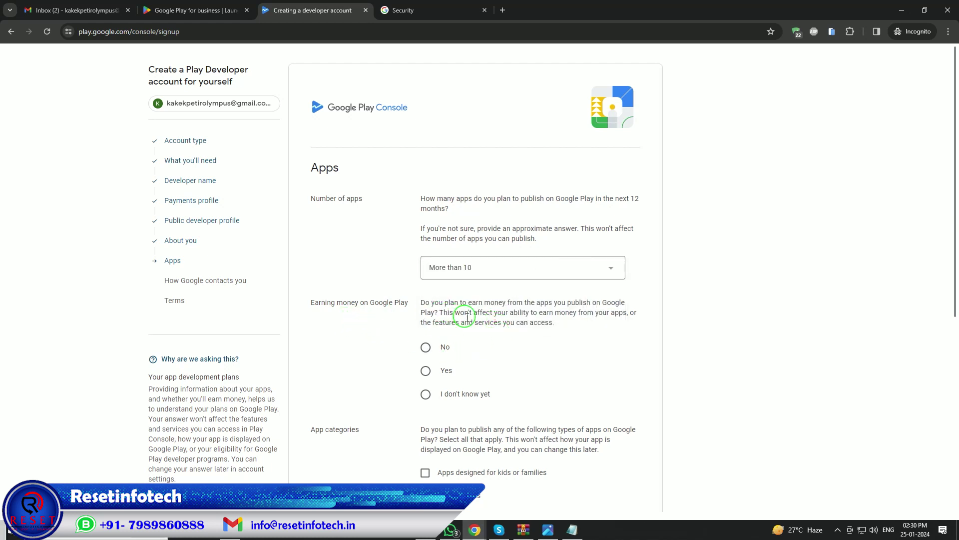
left_click(426, 393)
scroll(526, 375, "down", 6)
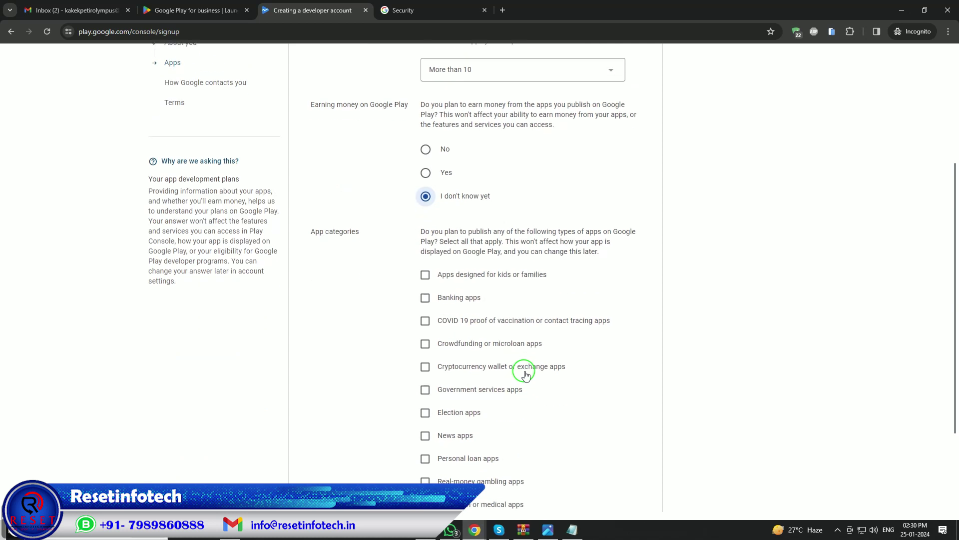
left_click(426, 423)
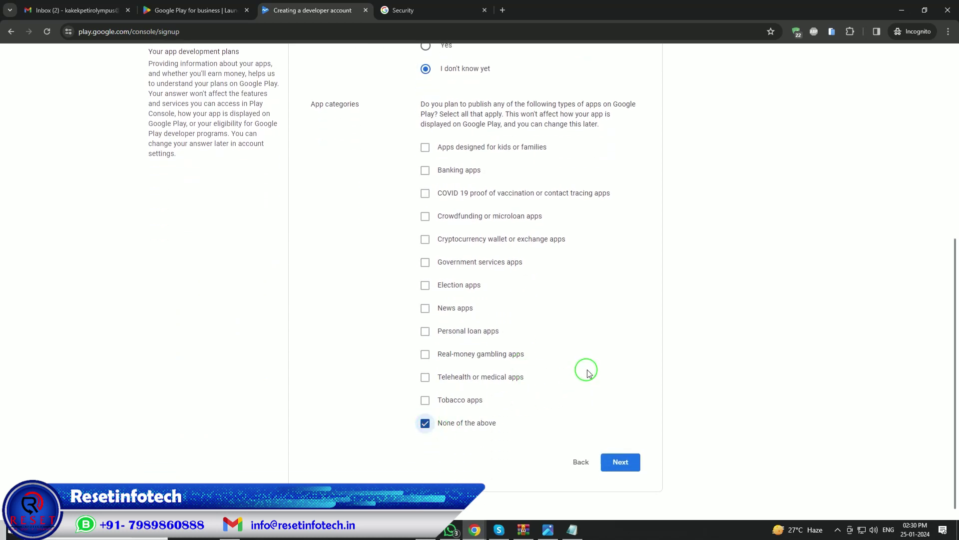
left_click(622, 463)
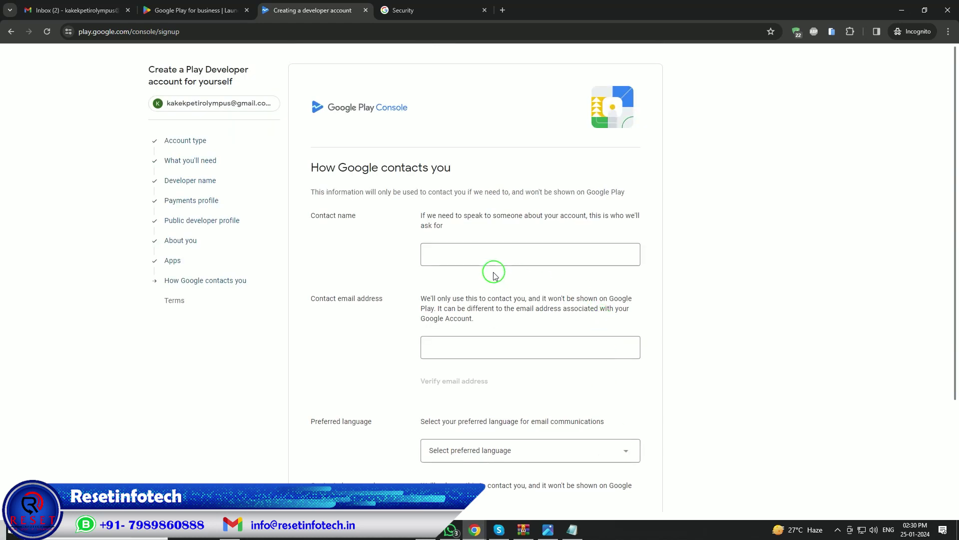
- Copy the developer's full name from the notes and paste it as the contact name
key("alt+Tab")
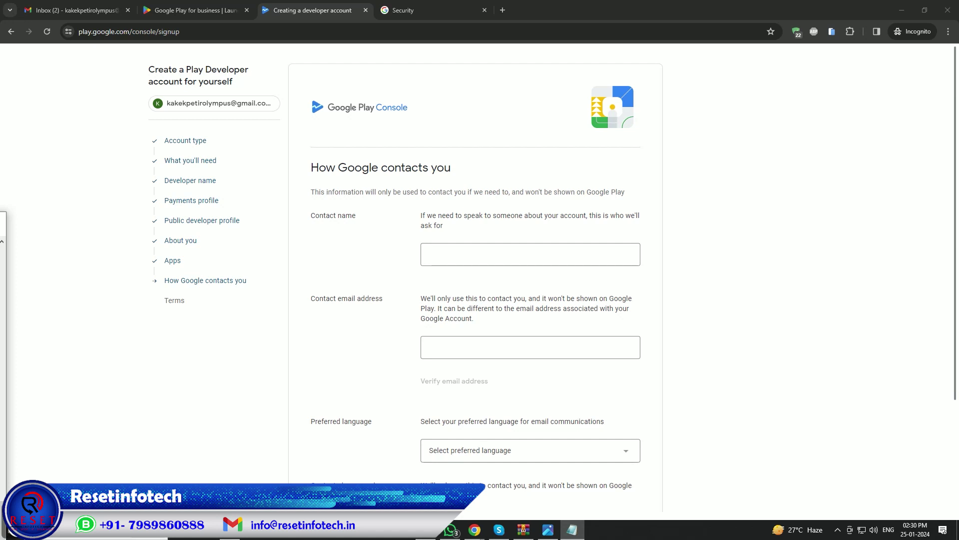
left_click(480, 261)
right_click(473, 253)
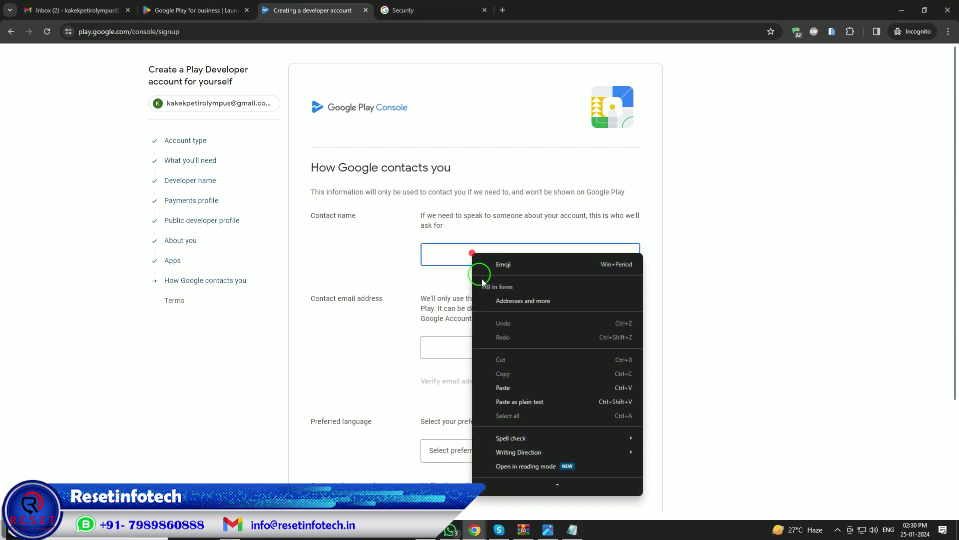
left_click(501, 389)
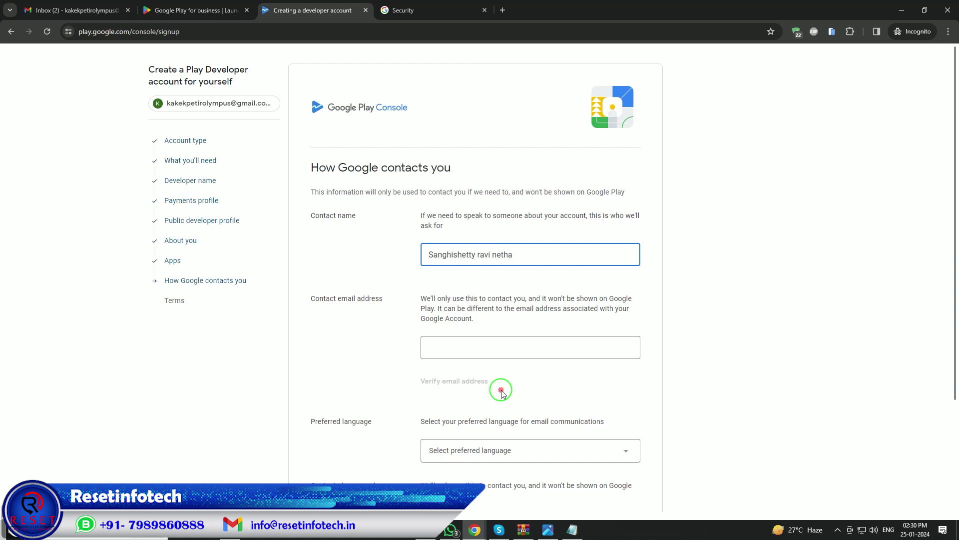
- Copy the signed-in account's e-mail from the Gmail account details and paste it as the contact email address in the Play Console signup
left_click(74, 10)
left_click(943, 60)
left_click_drag(798, 90, 899, 90)
right_click(833, 91)
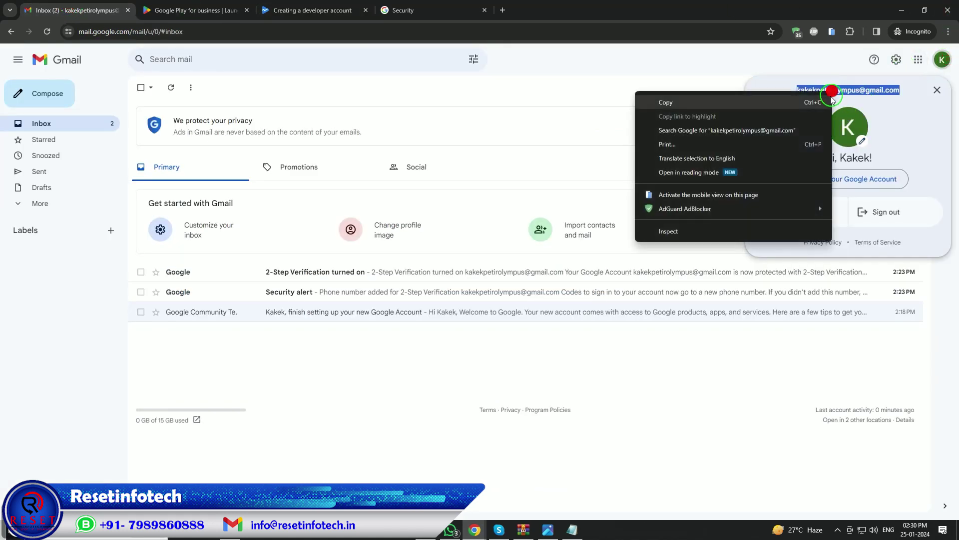
left_click(739, 103)
left_click(291, 11)
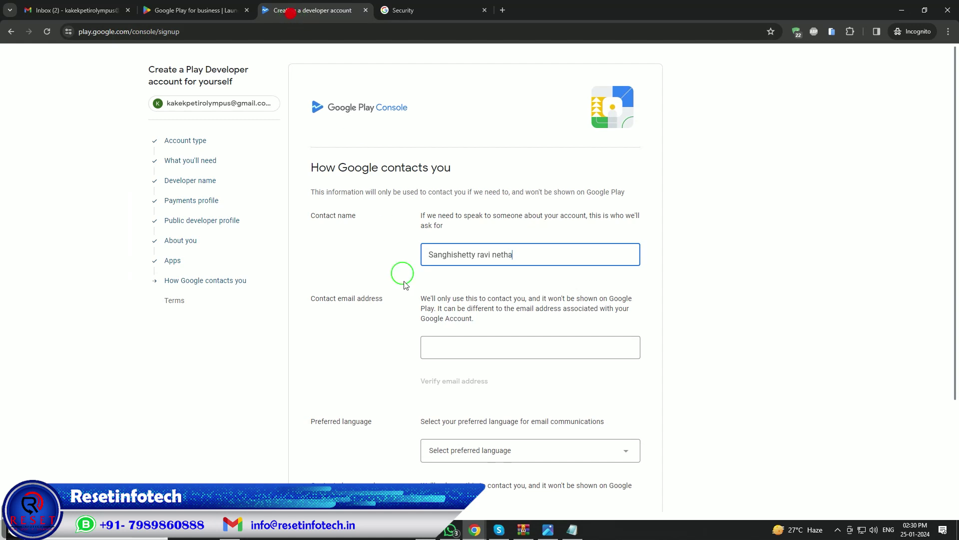
right_click(441, 347)
left_click(480, 198)
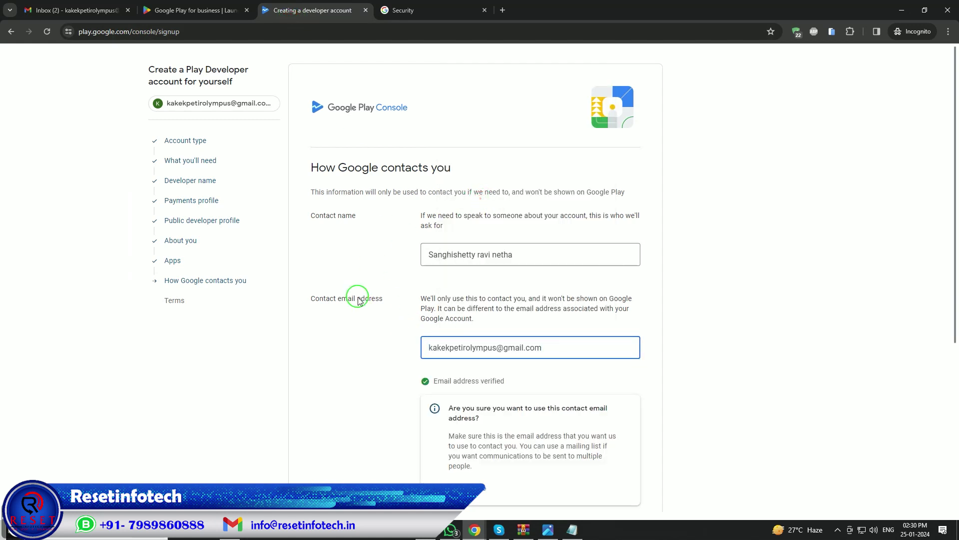